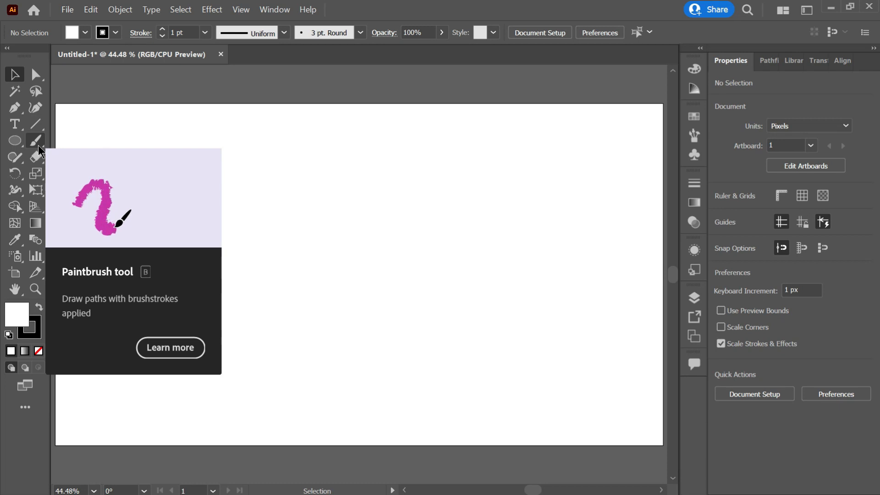
- Set the Paintbrush tool's fidelity to the smoothest setting
click(34, 142)
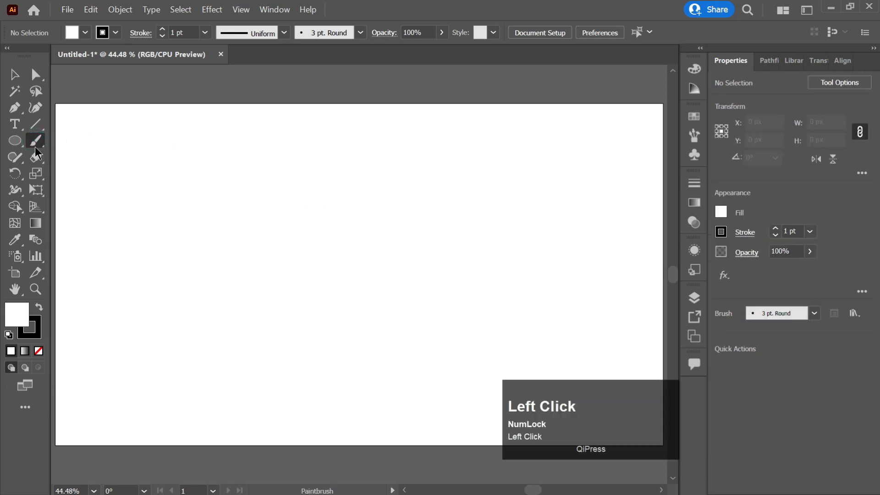
double_click(35, 140)
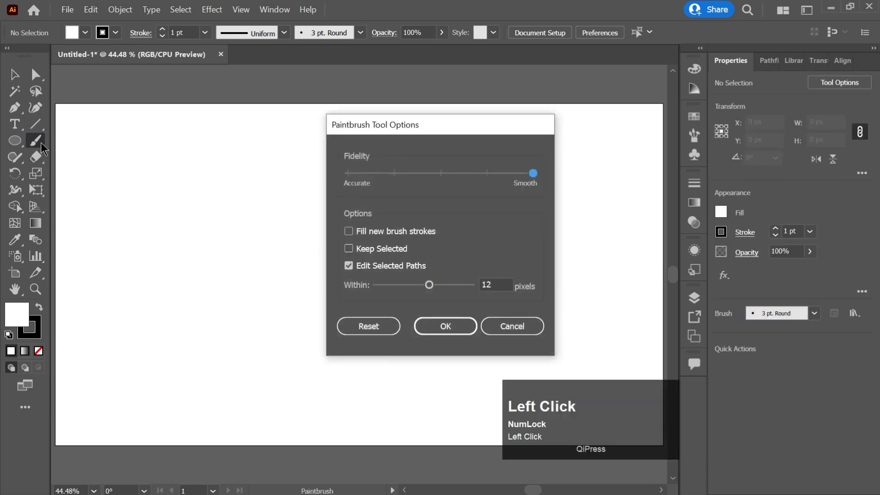
drag(440, 174, 540, 181)
click(443, 326)
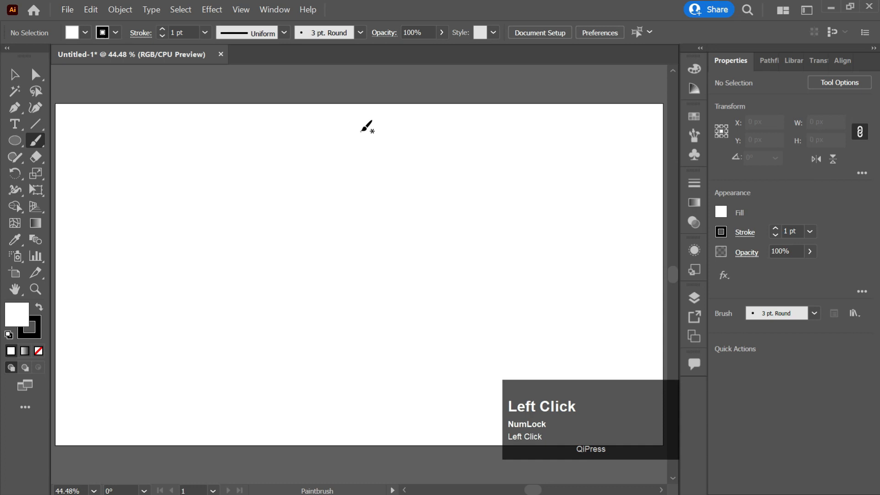
- Paint a short S-shaped curve about 34 × 127 px near the artboard's top center and give it the Basic brush
drag(357, 123, 371, 179)
key(v)
click(370, 177)
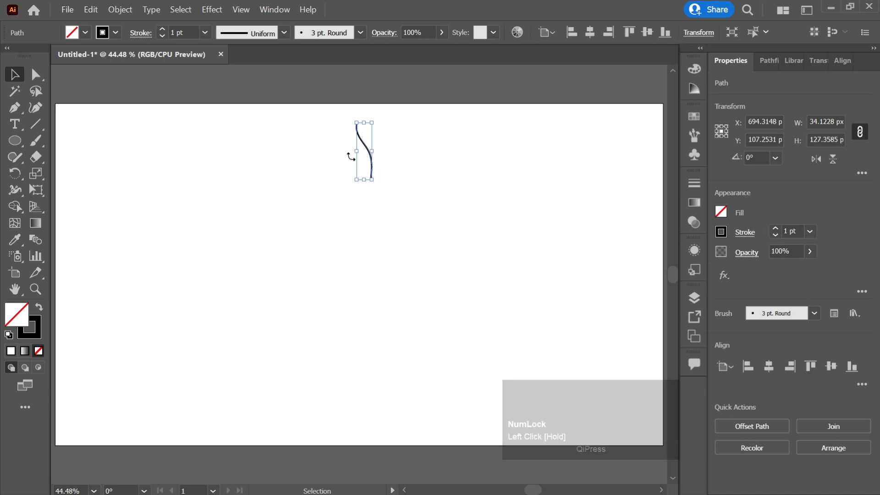
click(773, 313)
click(772, 369)
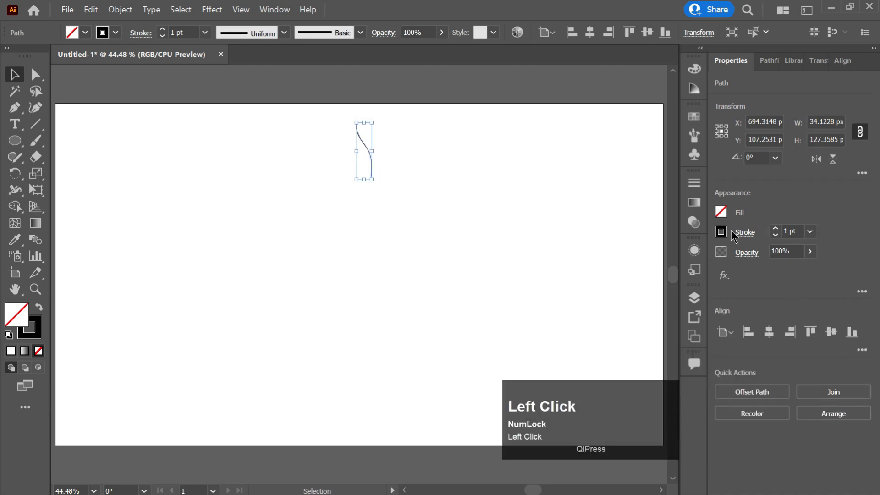
- Give the curve a 30 pt stroke with the elliptical width profile and scale it proportionally to about 86 × 322 px
click(743, 232)
click(715, 446)
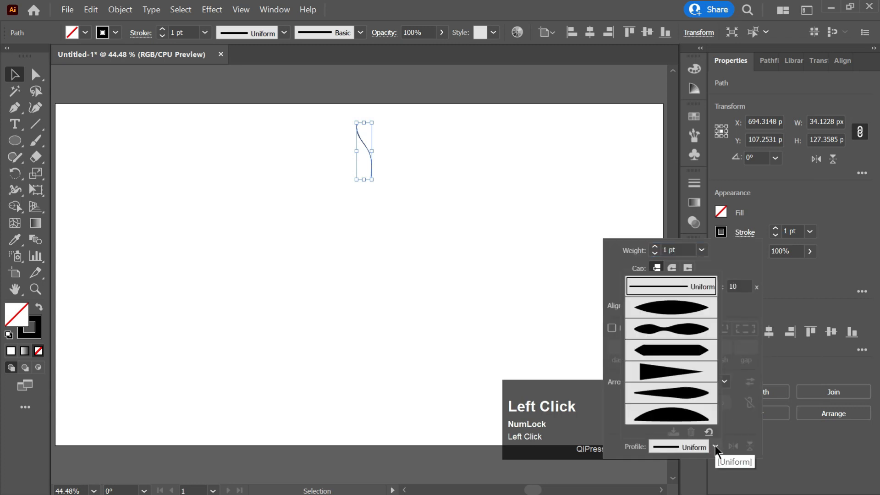
click(674, 284)
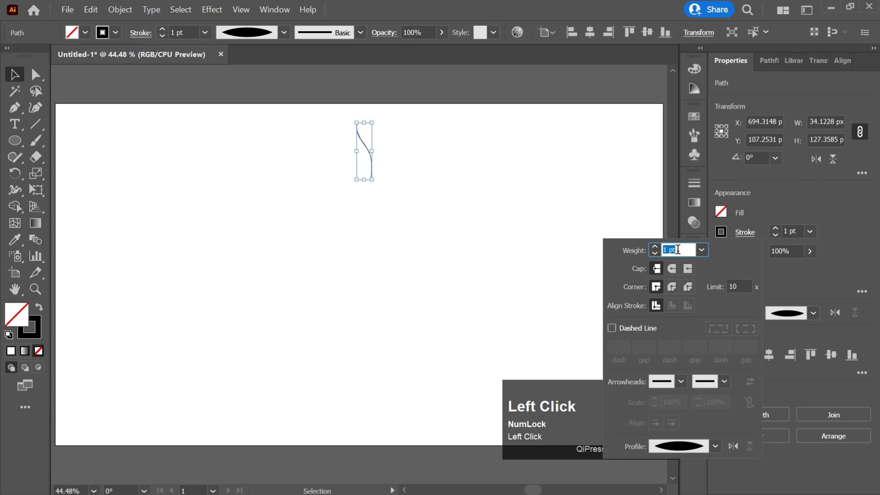
text(30)
key(Return)
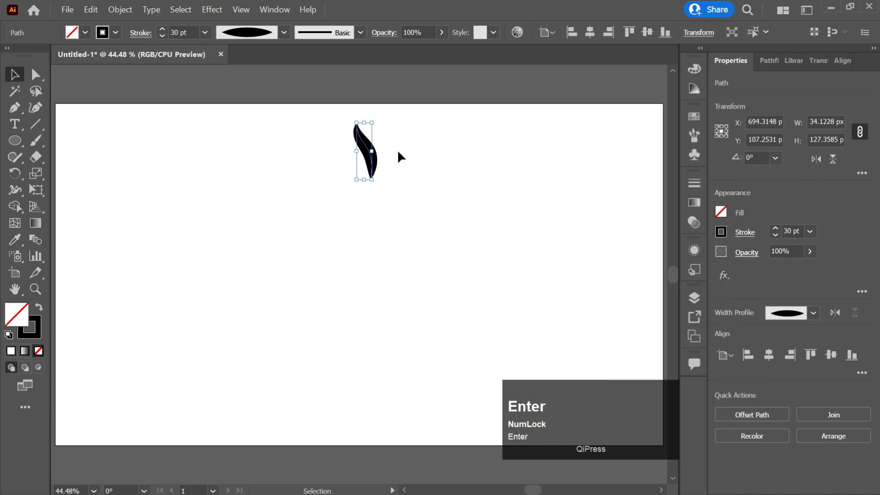
drag(372, 179, 423, 271)
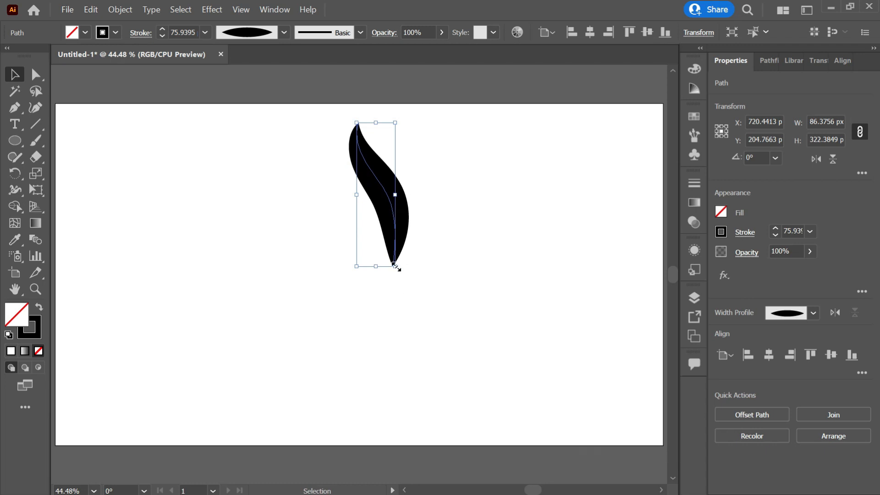
click(461, 179)
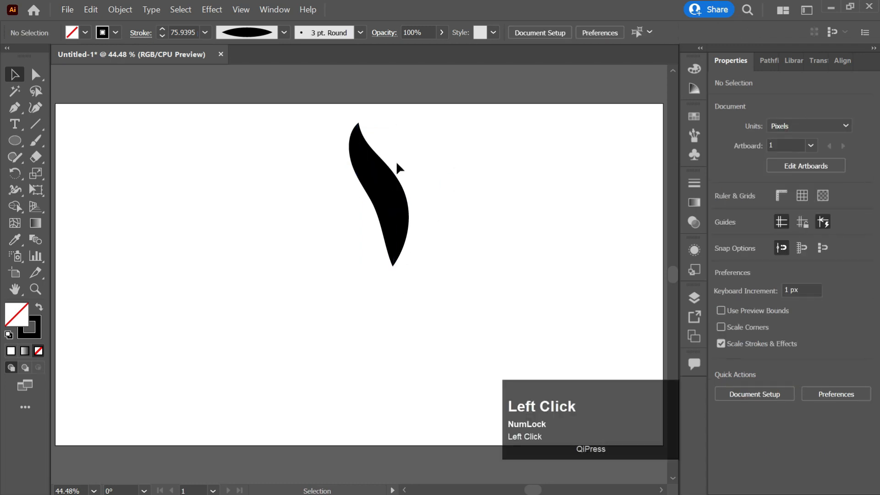
- Draw a square about 228 px wide over the curve's lower half and swap its stroke and fill for a black fill
key(m)
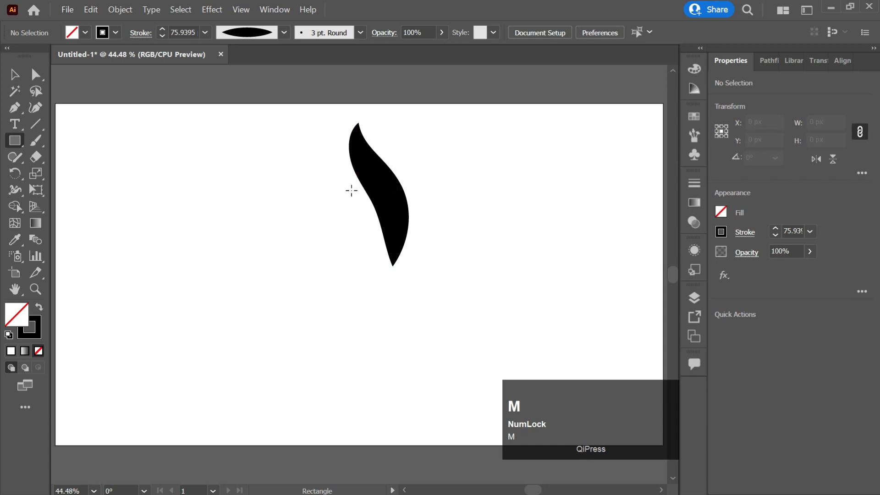
drag(350, 192, 452, 292)
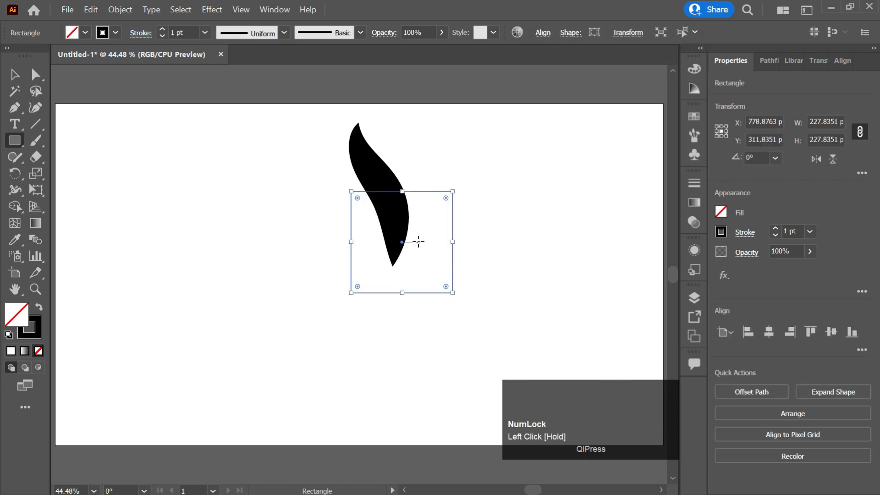
key(v)
click(40, 307)
key(v)
- Expand the curved stroke into a filled shape
drag(419, 142, 364, 268)
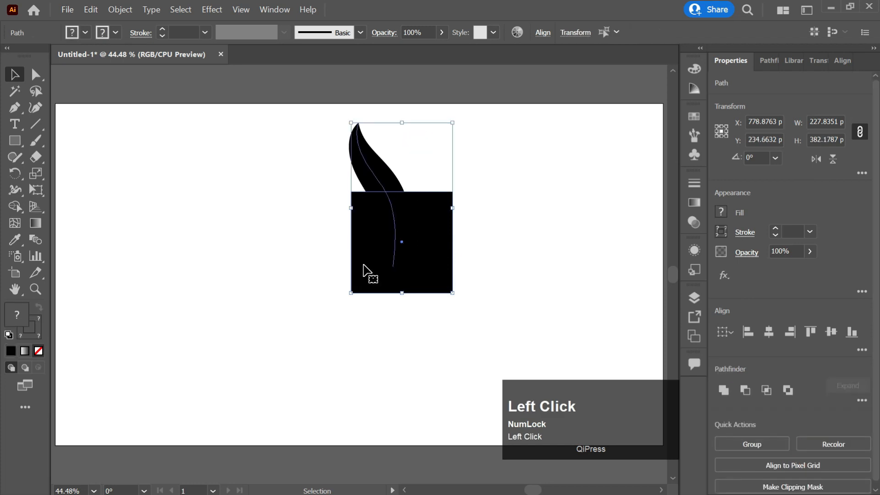
click(374, 145)
click(370, 161)
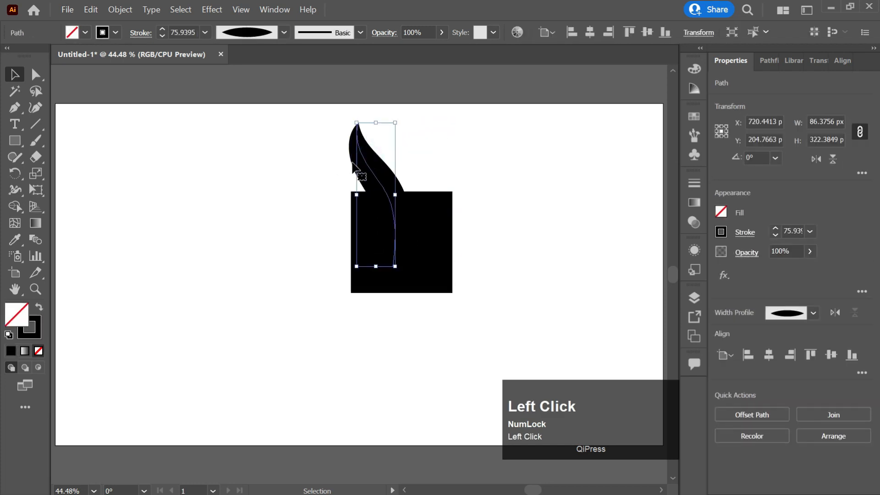
click(120, 9)
click(188, 178)
- Remove the square and the part of the curved shape it covers with the Shape Builder tool
drag(447, 145, 353, 246)
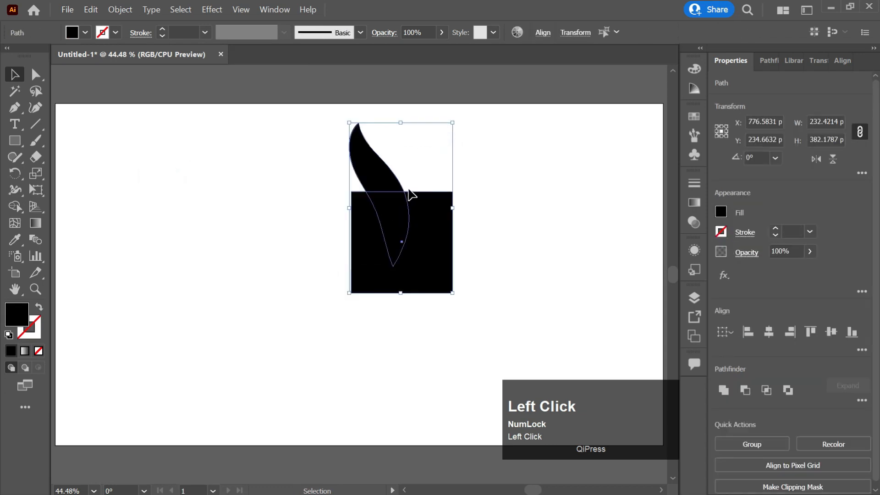
key(shift)
key(shift+m)
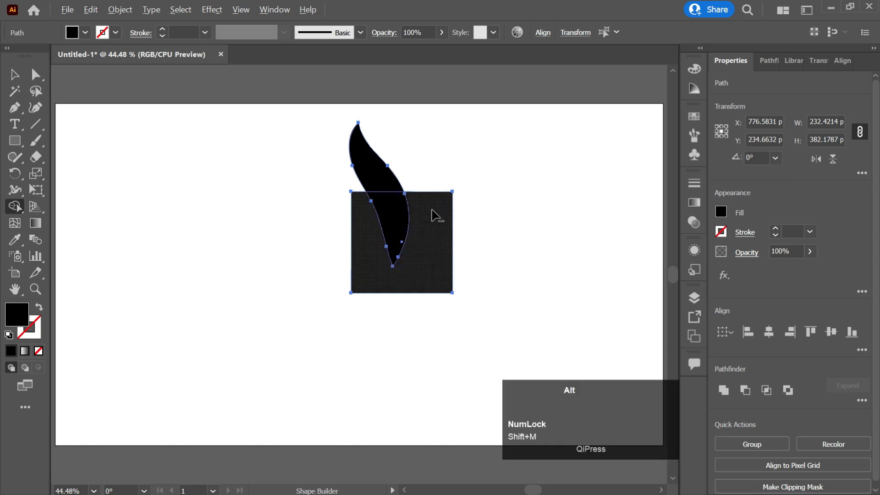
drag(432, 211, 345, 286)
key(v)
click(432, 149)
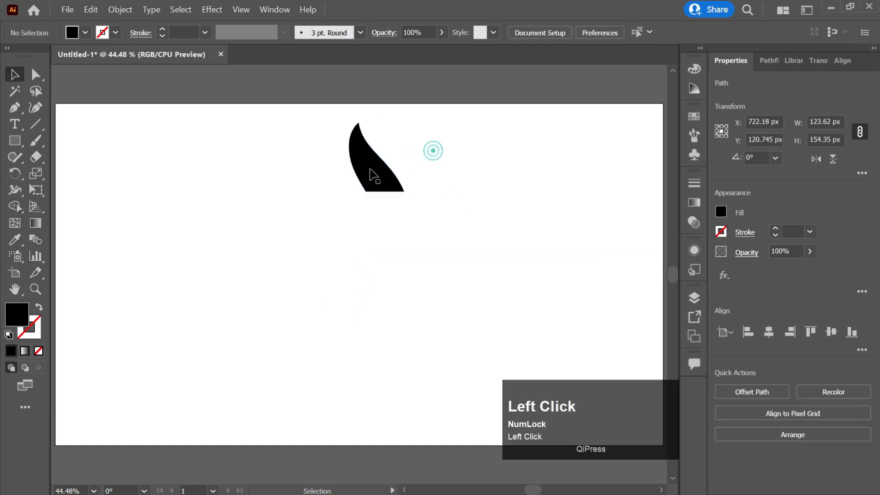
- Scale the remaining petal to about 244 × 304 px and move it slightly up and left
click(370, 174)
drag(402, 191, 440, 277)
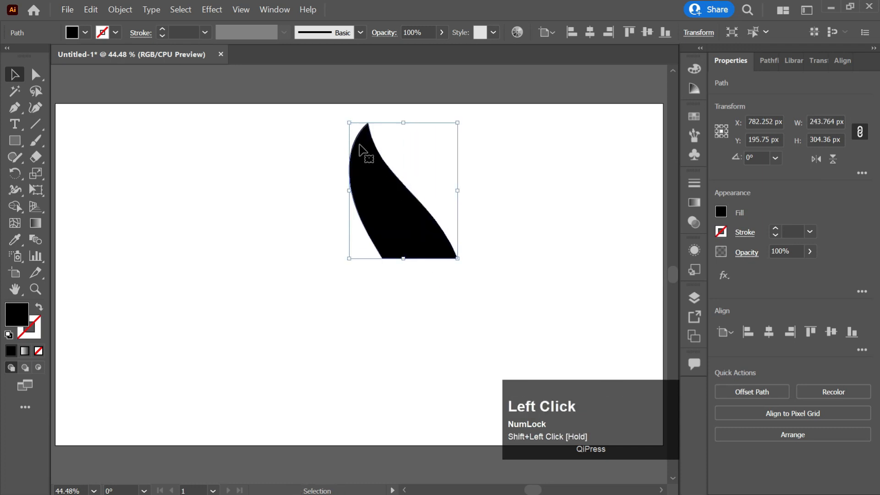
drag(375, 161, 365, 150)
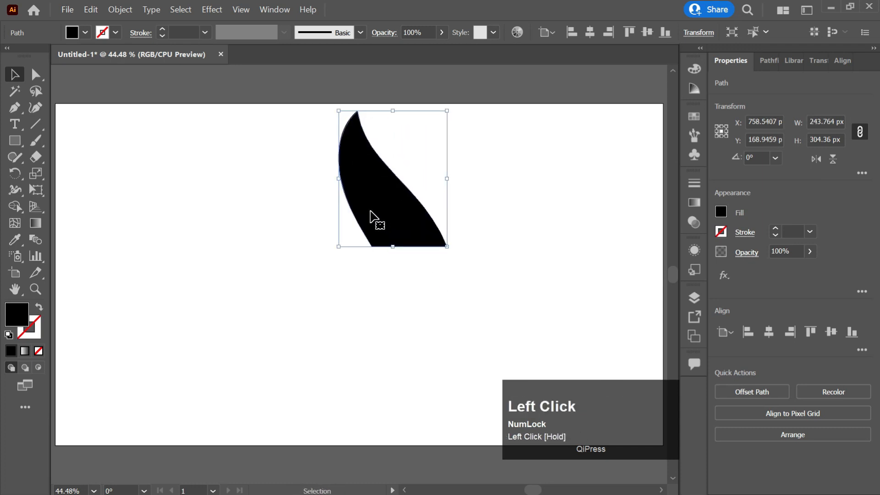
- Rotate a copy of the petal 45° clockwise about its lower-right corner
key(r)
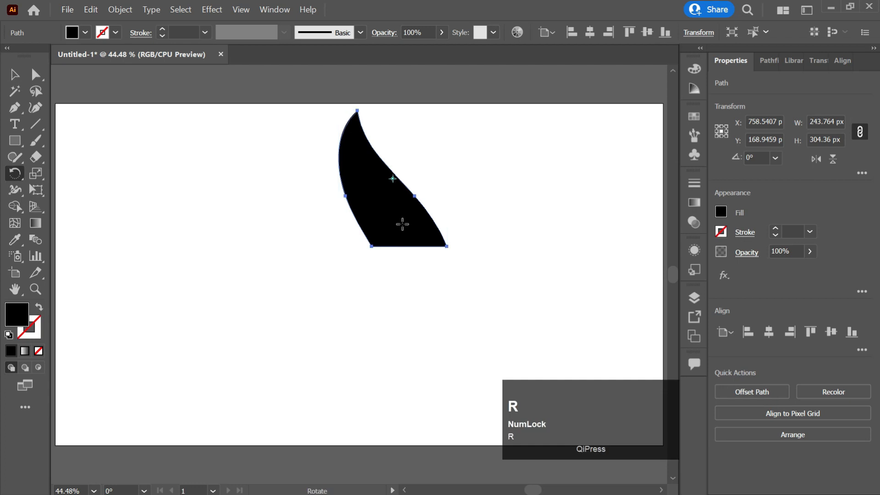
click(447, 246)
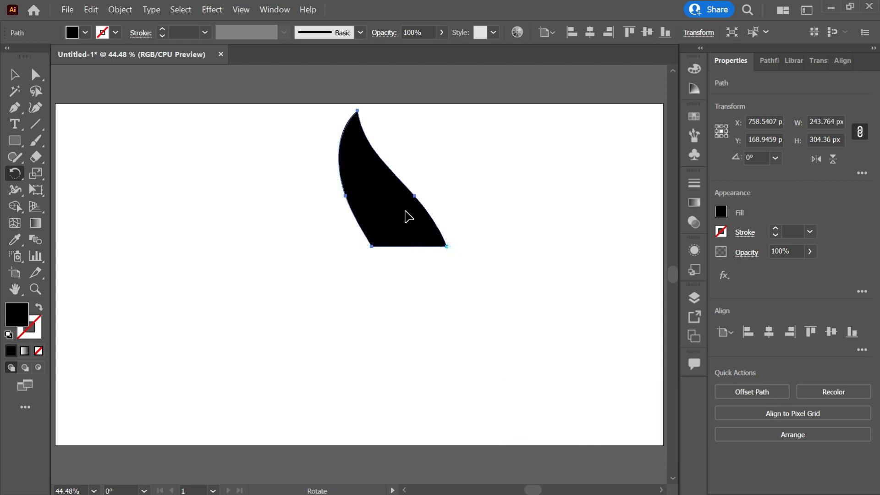
drag(383, 192, 426, 188)
key(ctrl)
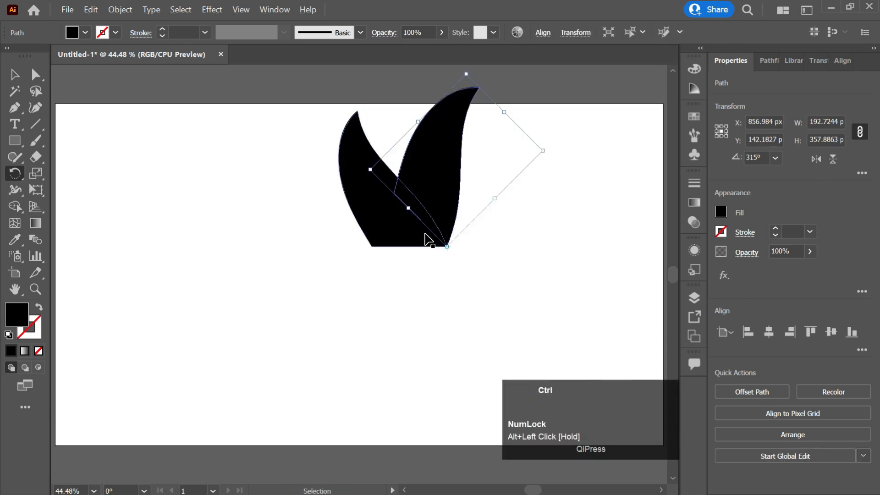
- Repeat the rotated copy six more times to complete a ring of eight petals
key(ctrl+d)
key(ctrl+d)
key(ctrl+d)
key(ctrl+d)
key(ctrl+d)
key(ctrl+d)
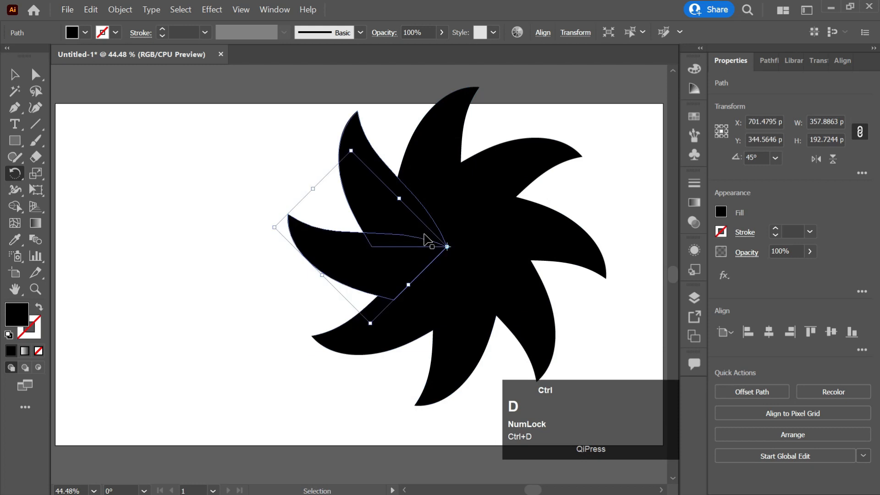
- Unite all eight petals into a single shape
key(v)
drag(602, 110, 336, 355)
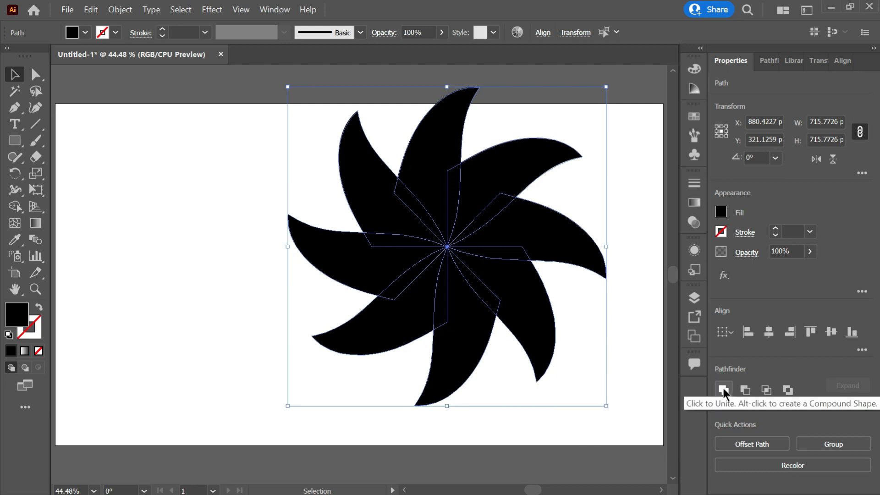
click(724, 391)
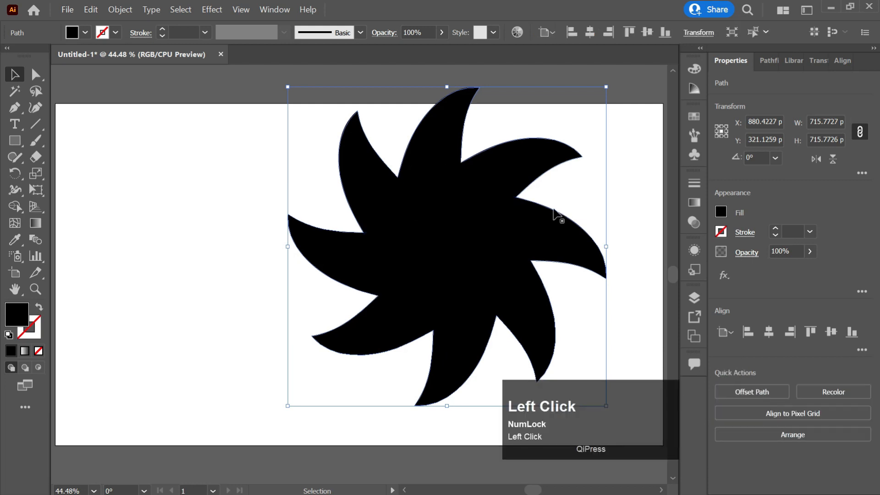
- Center the united shape on the artboard and scale it down about its center to about 646 px wide
click(768, 331)
click(831, 331)
drag(522, 275, 503, 275)
- Swap the shape's fill and stroke for a black outline and apply a Pucker & Bloat effect of 35%
click(40, 307)
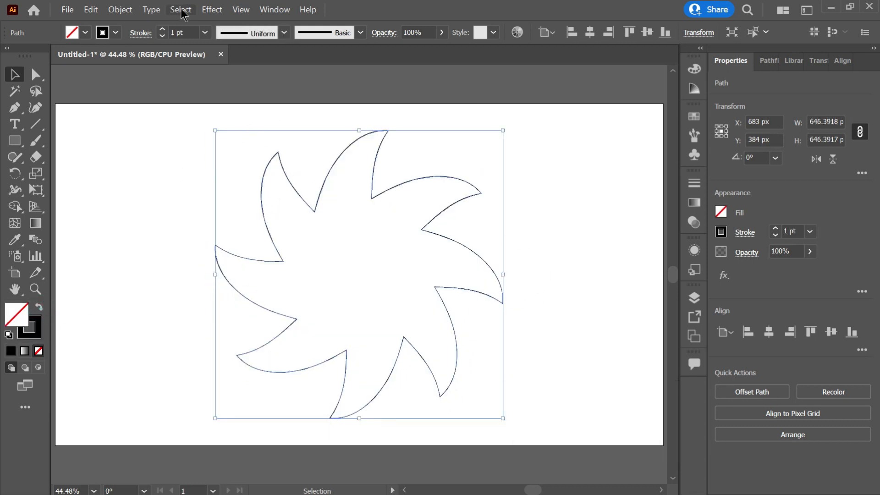
click(206, 9)
mouse_move(261, 131)
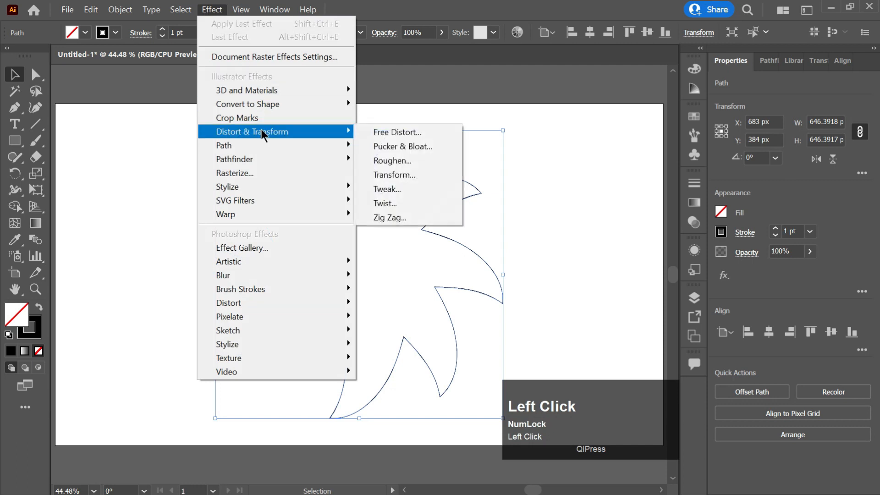
click(403, 147)
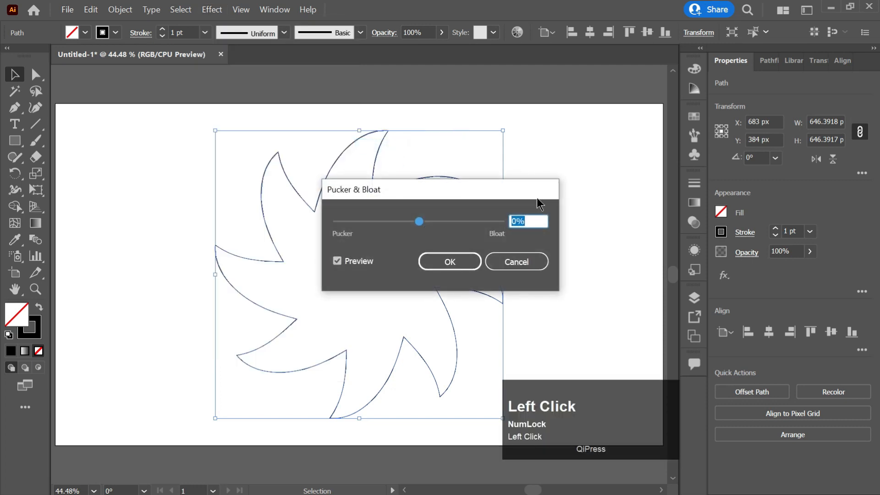
click(527, 223)
scroll(527, 223, up, 2)
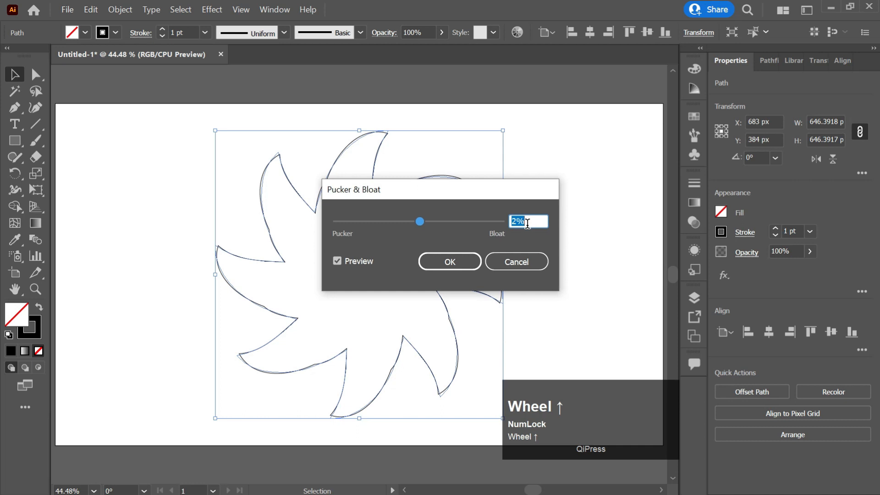
scroll(527, 223, up, 20)
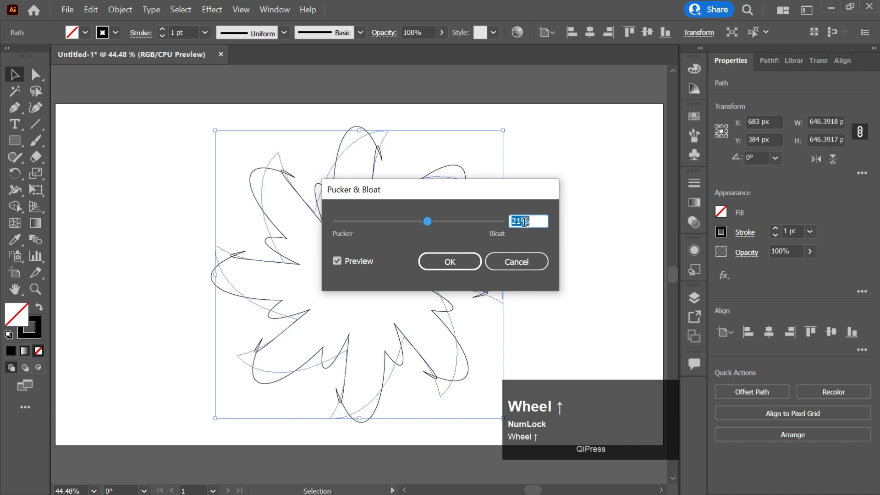
scroll(524, 222, up, 6)
scroll(524, 222, up, 2)
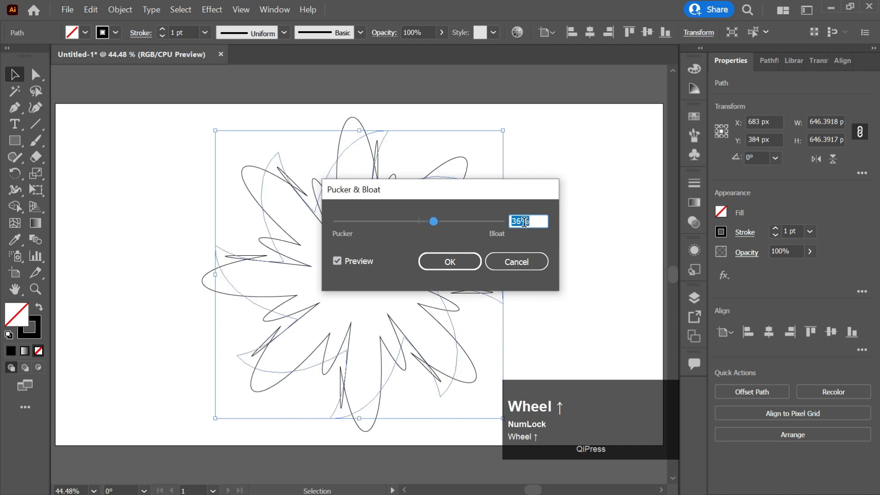
scroll(524, 222, up, 1)
scroll(525, 222, down, 5)
scroll(524, 222, up, 2)
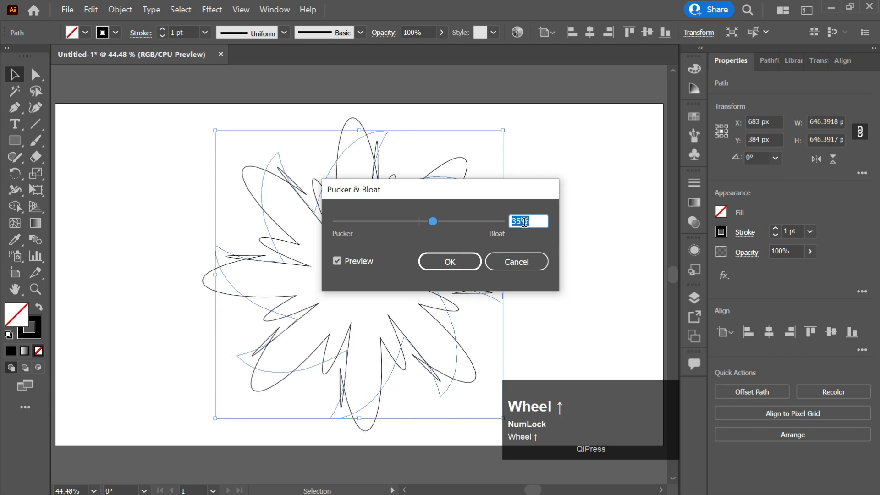
click(436, 256)
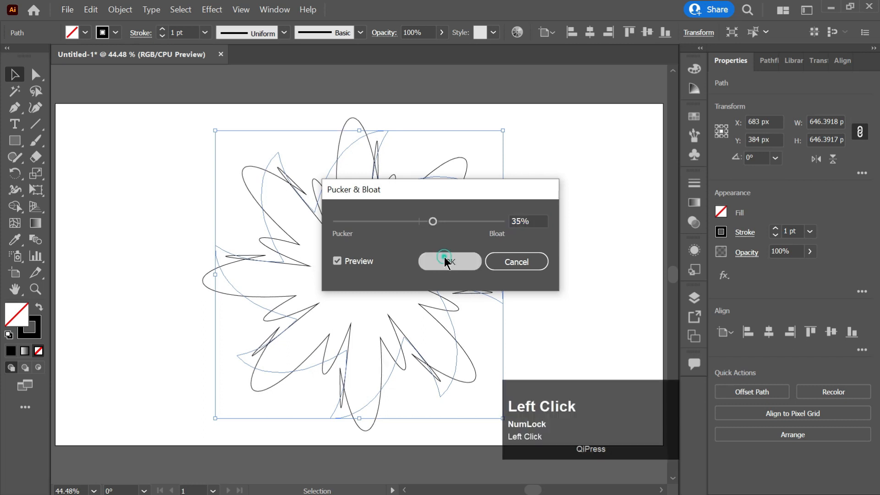
- Fill the flower shape with a linear gradient and set its starting color stop to cyan
click(694, 203)
click(598, 289)
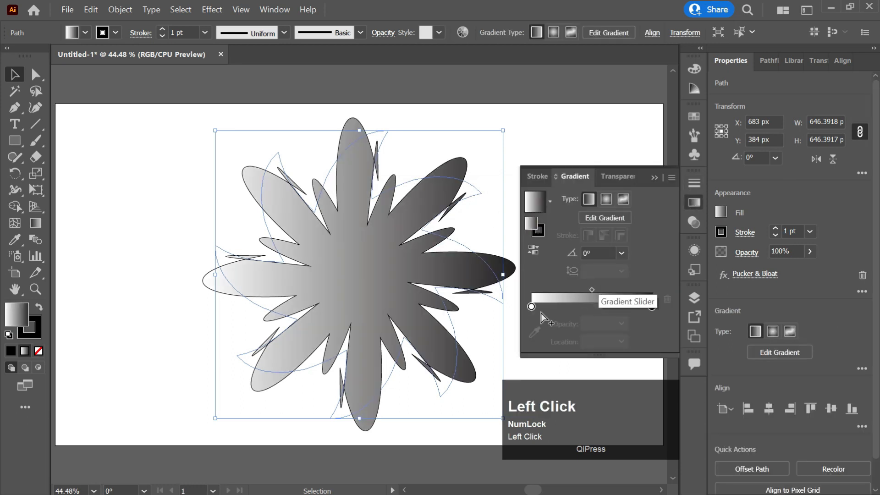
click(531, 306)
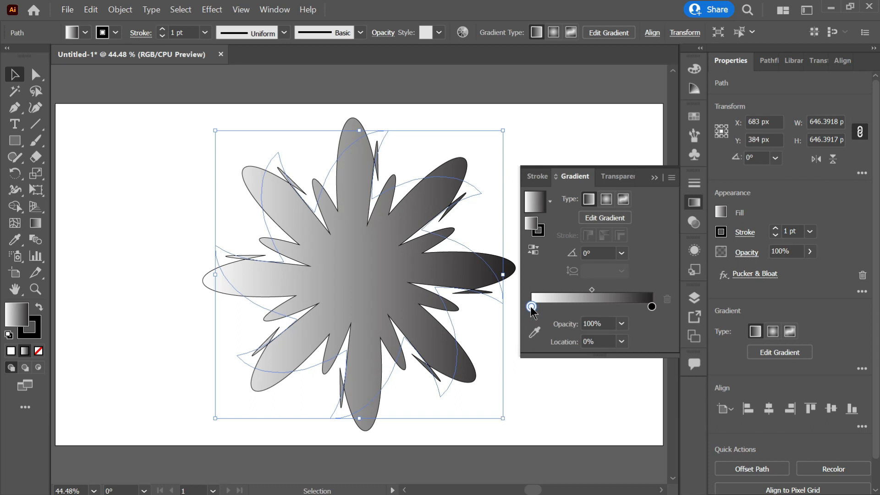
double_click(531, 306)
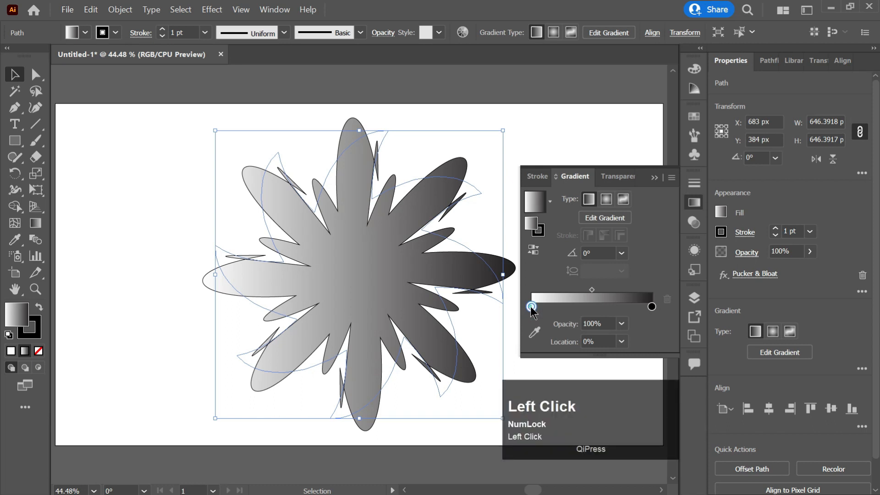
click(542, 350)
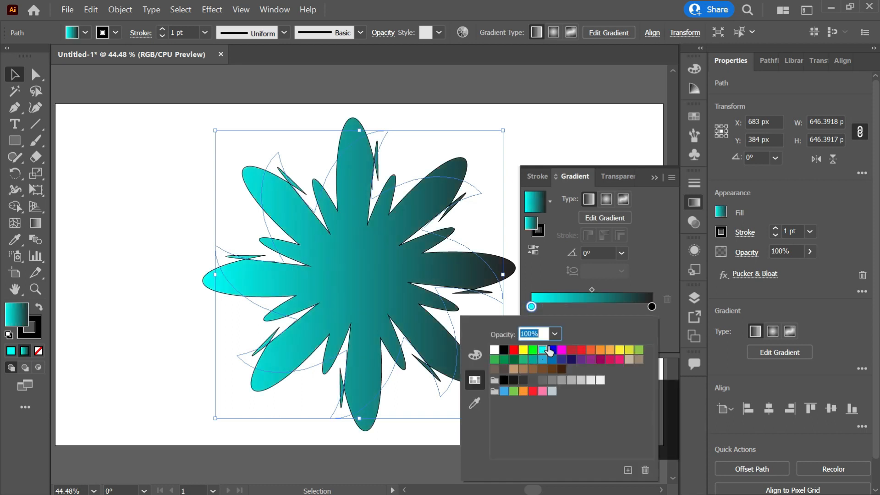
click(619, 308)
click(652, 177)
- Remove the stroke from the flower shape so only the gradient fill remains
click(544, 213)
click(395, 235)
click(37, 337)
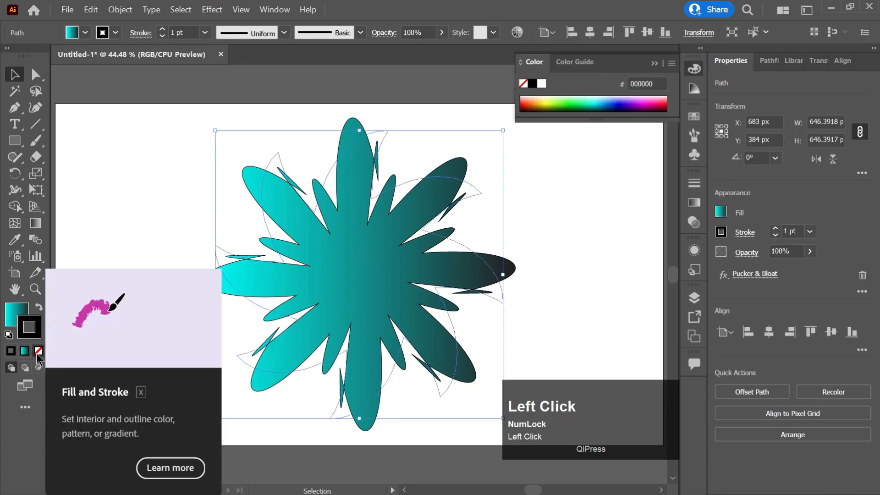
click(38, 350)
click(378, 238)
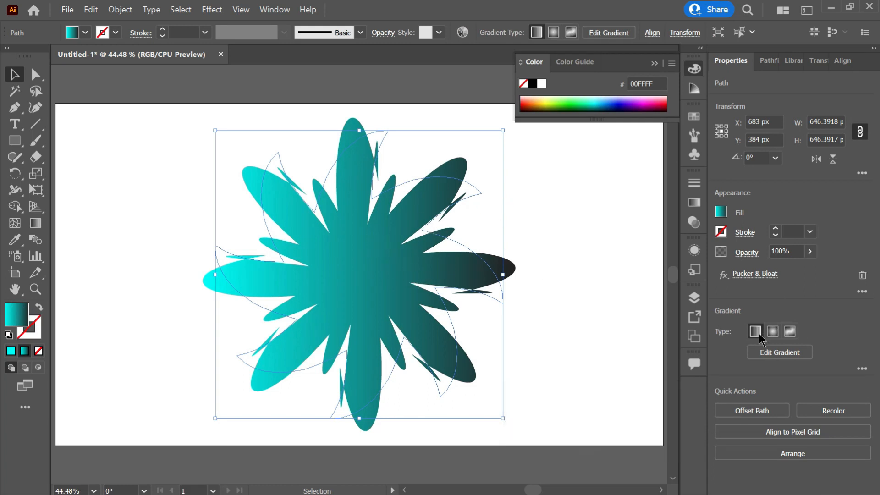
- Enlarge the flower shape proportionally about its center to about 743 px wide
click(655, 63)
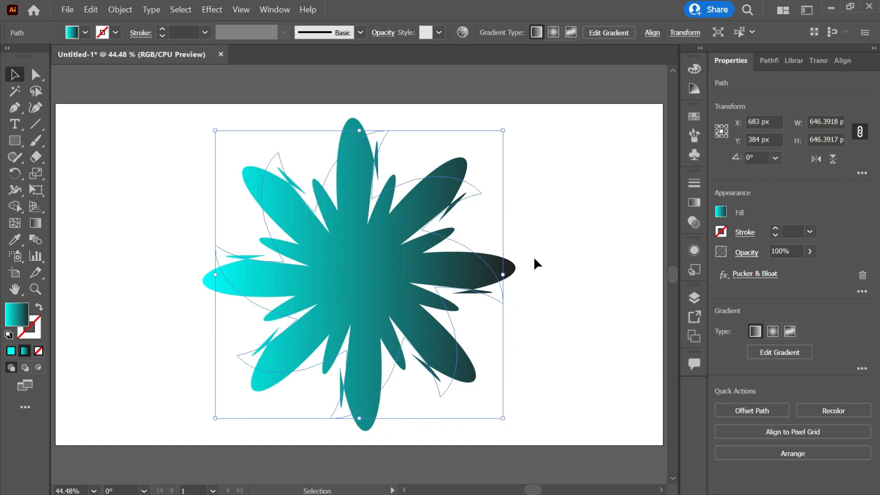
drag(504, 277, 525, 275)
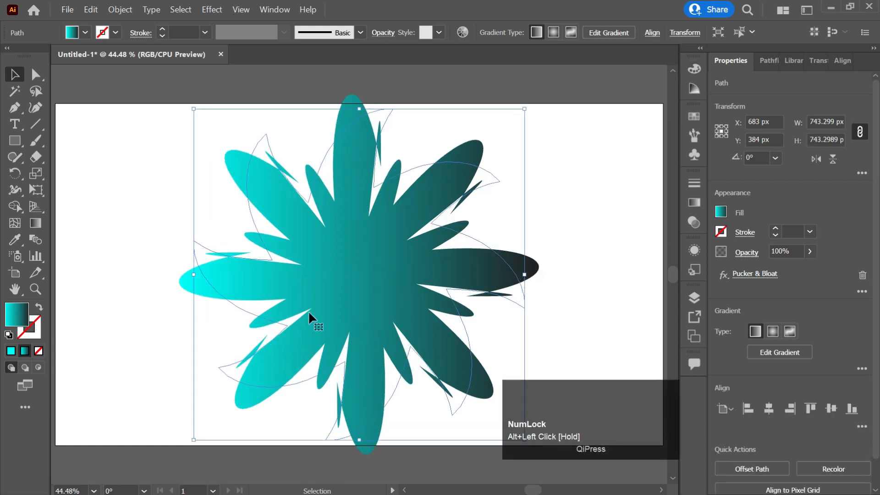
click(788, 402)
click(488, 206)
- Redirect the flower's gradient vertically, running from cyan at the top petal to black at the bottom petal
click(360, 229)
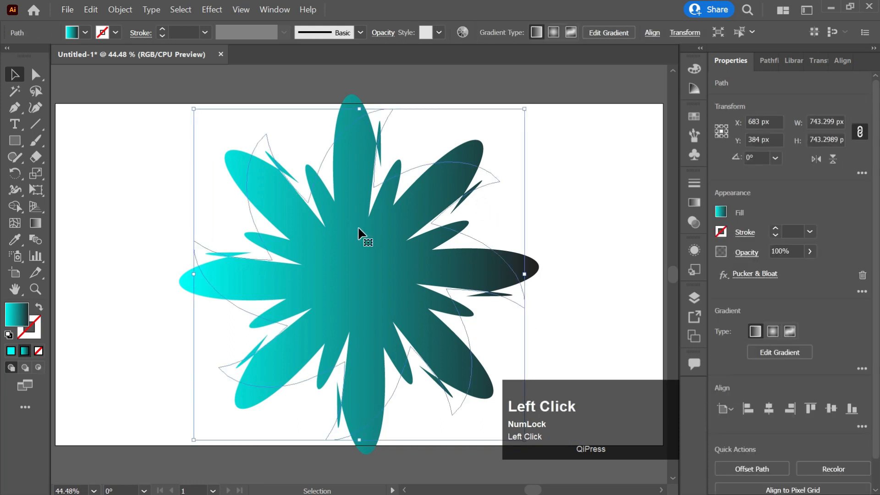
key(g)
drag(356, 103, 377, 422)
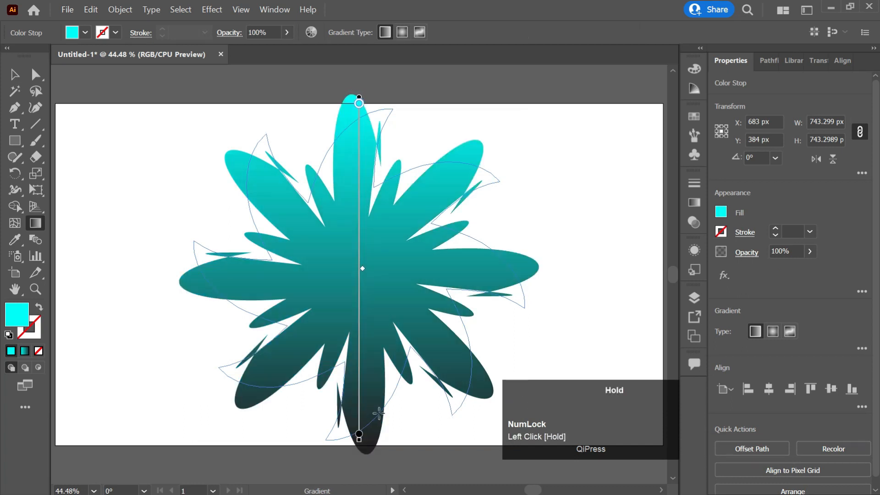
key(v)
click(576, 216)
- Paste a copy of the flower in front and shrink it about its center to about 67 px wide
click(410, 260)
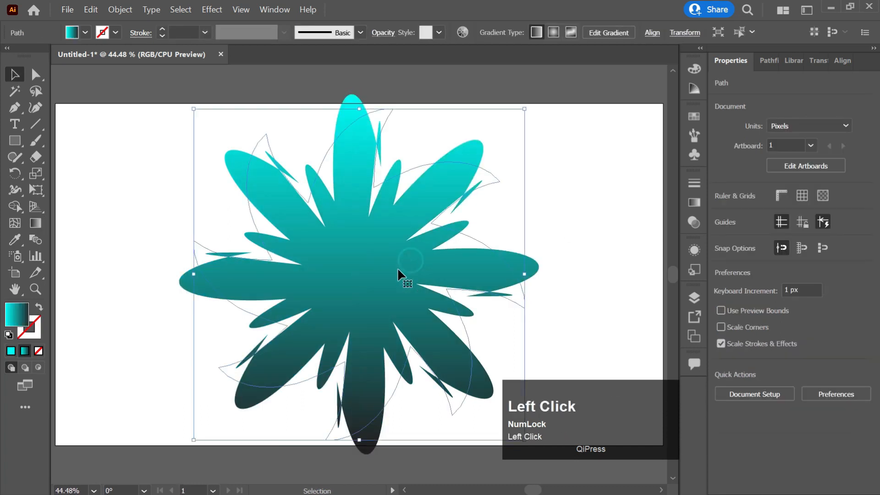
key(ctrl+c)
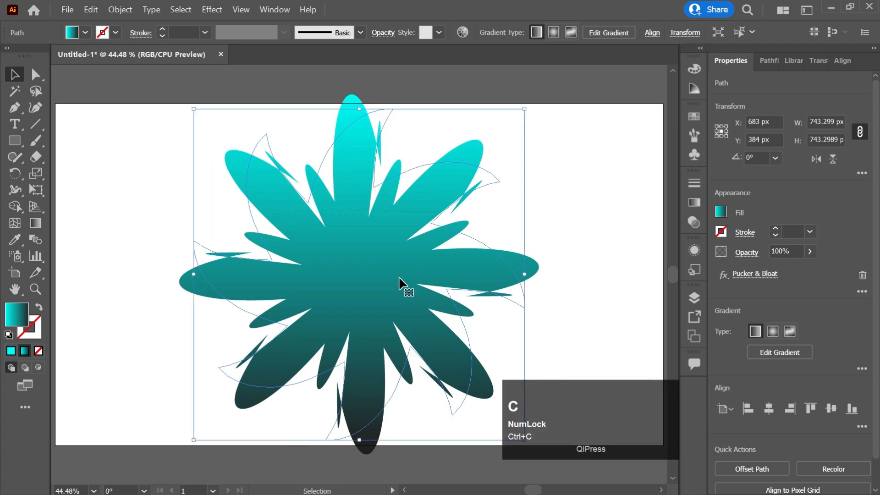
key(ctrl+f)
drag(525, 109, 388, 255)
click(520, 225)
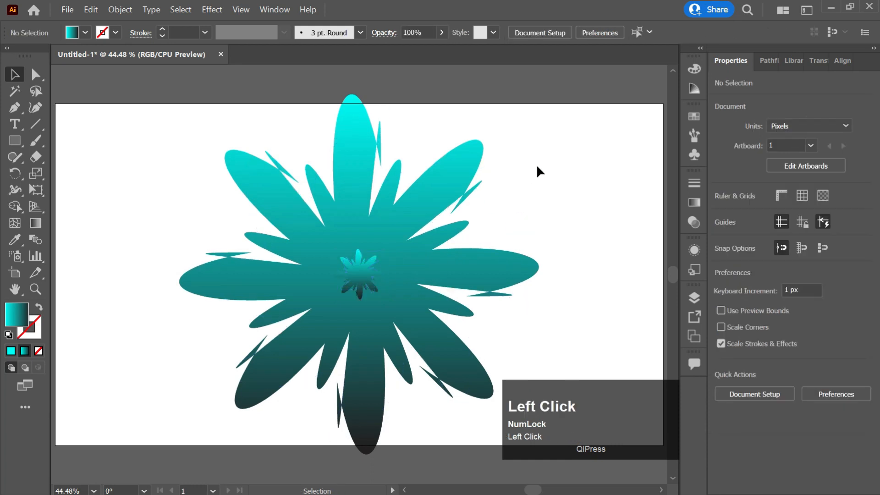
click(320, 352)
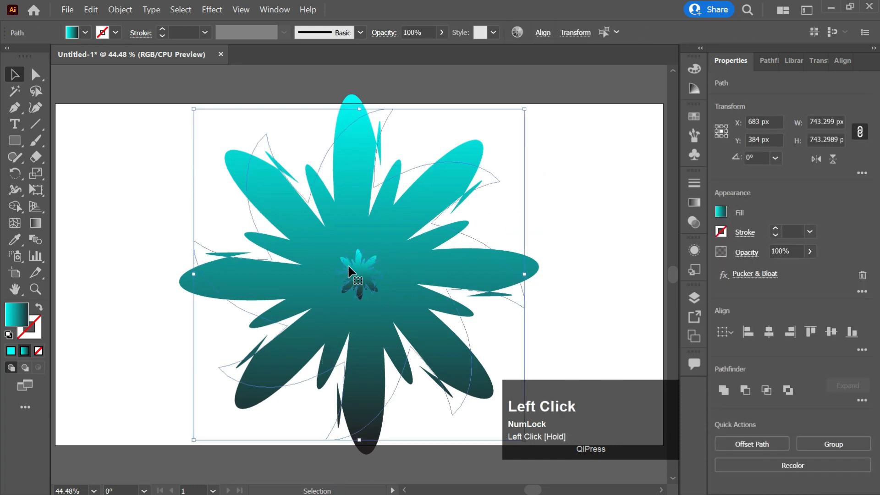
click(294, 320)
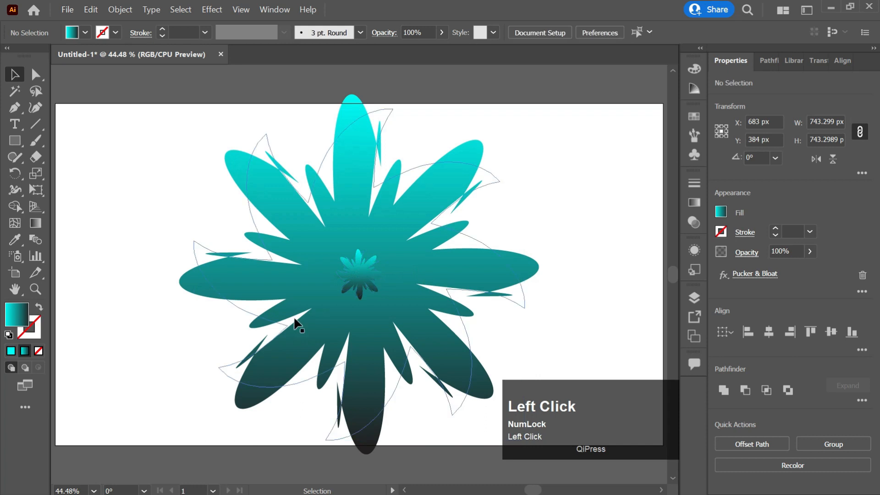
click(356, 284)
mouse_move(382, 277)
mouse_down()
mouse_move(389, 274)
mouse_move(368, 274)
mouse_up()
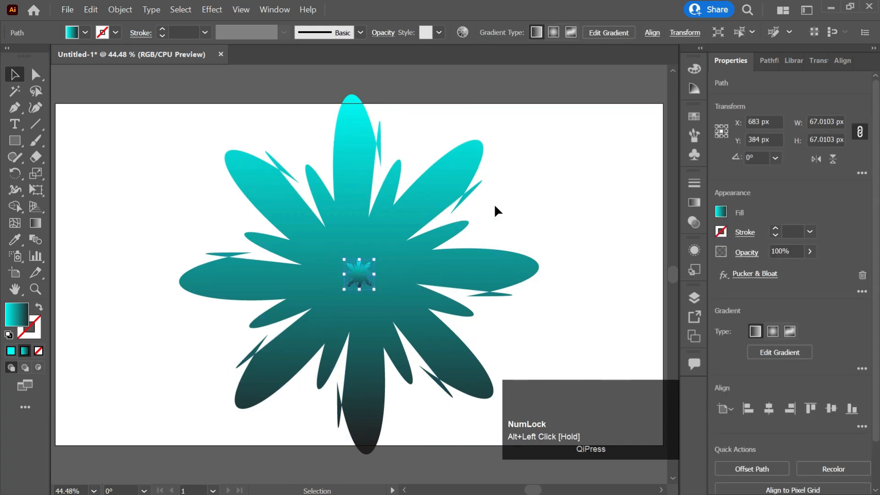
- Blend the large flower with its small center copy using Specified Steps spacing of 35
click(513, 202)
click(488, 263)
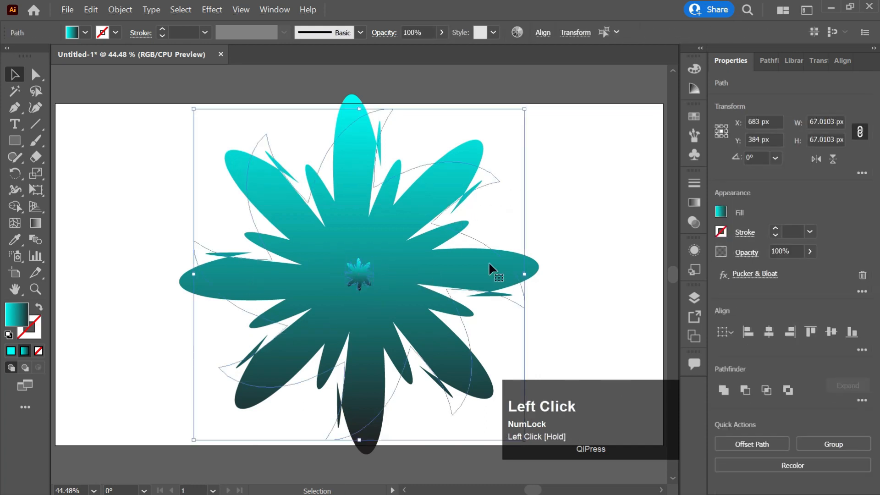
double_click(41, 239)
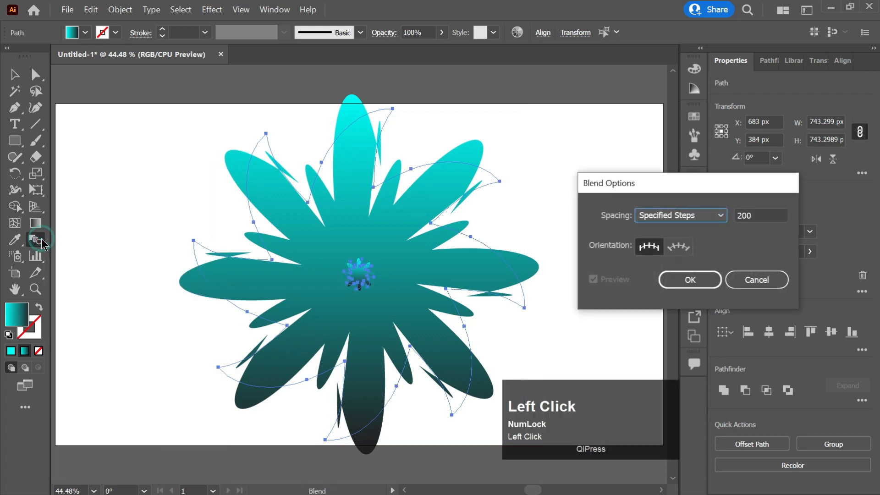
click(692, 219)
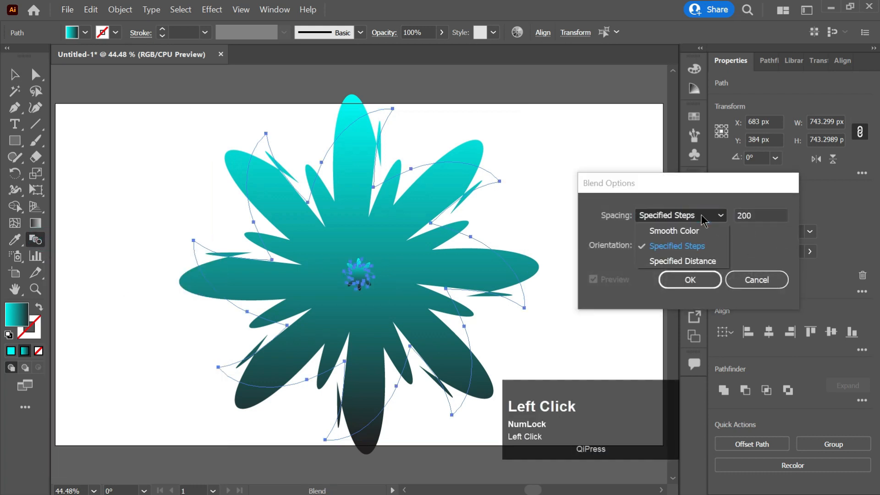
click(686, 247)
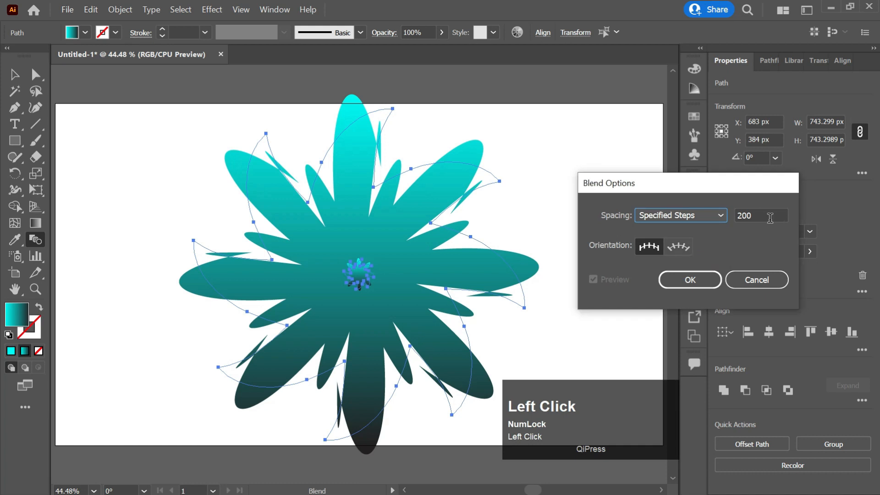
click(761, 215)
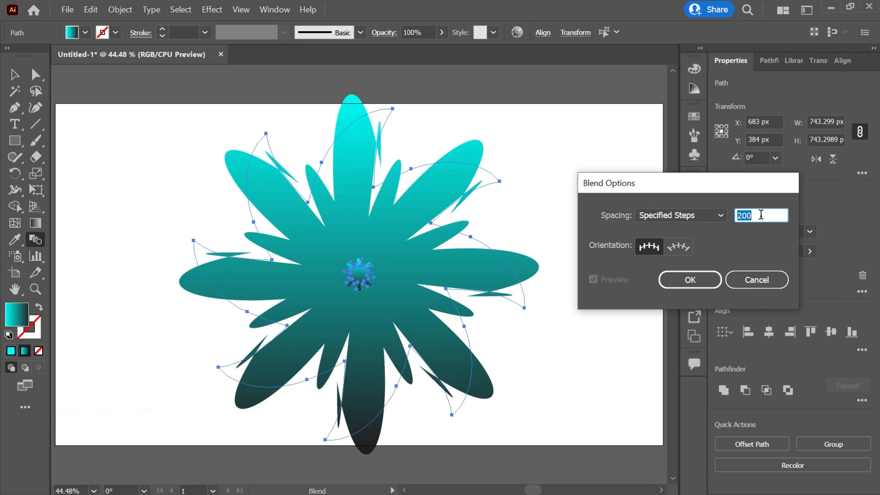
text(30)
key(BackSpace)
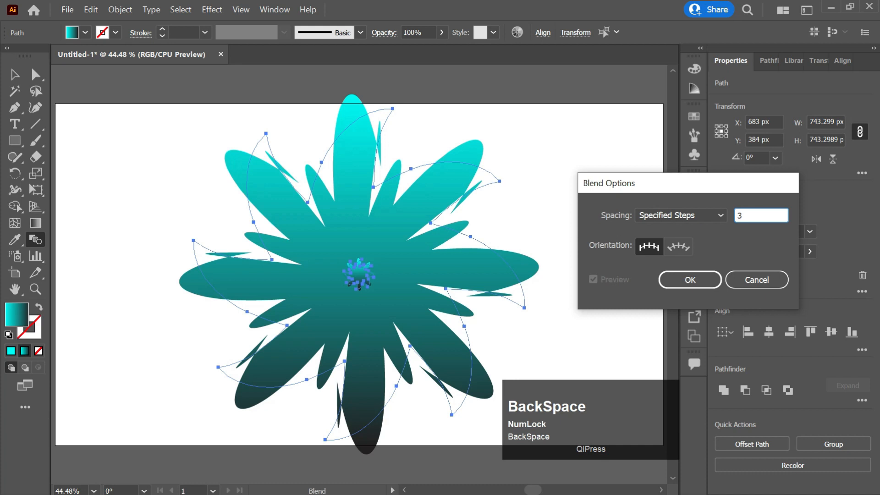
text(5)
click(694, 279)
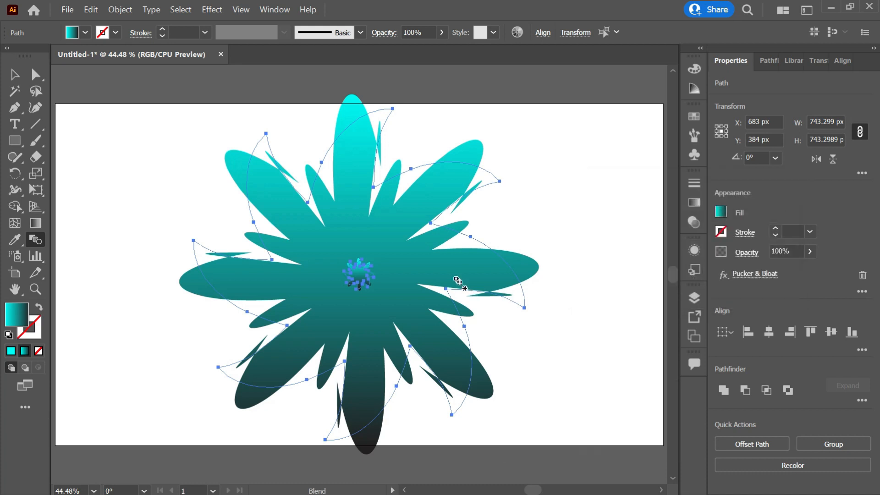
key(ctrl+alt+b)
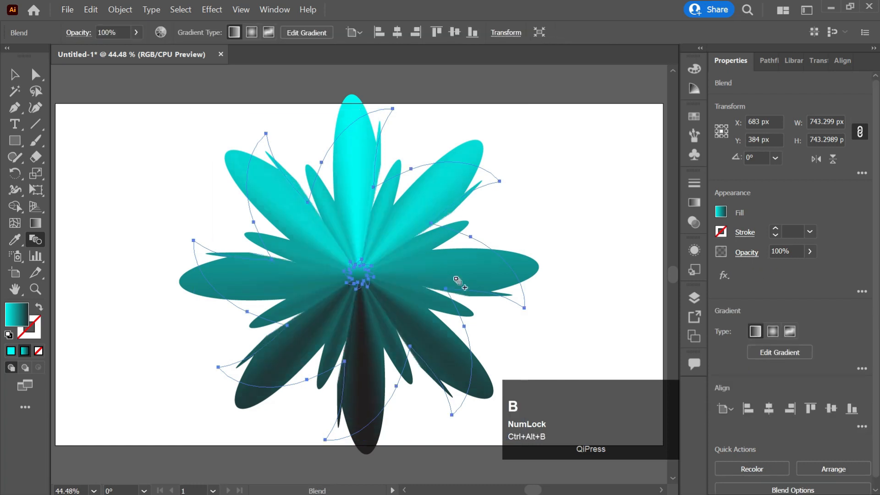
- Apply a Roughen effect to the blend with 5% relative size, detail of 8 per inch and smooth points
click(14, 75)
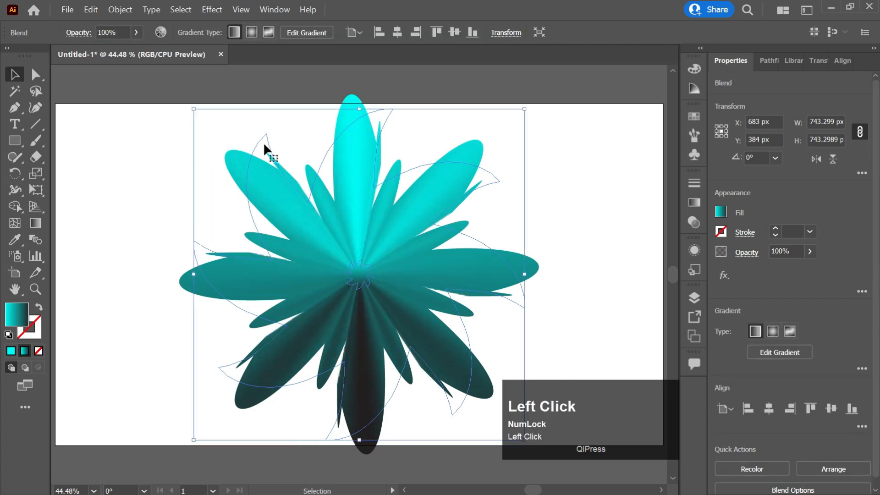
click(211, 9)
mouse_move(262, 131)
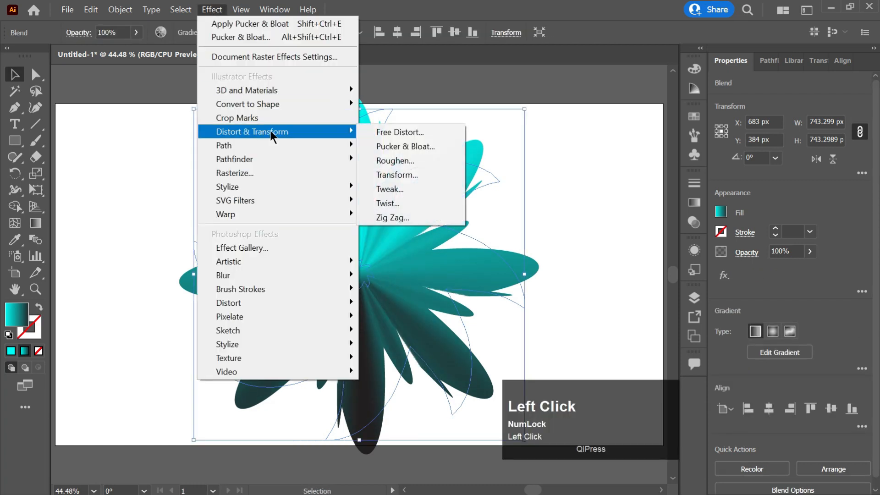
click(410, 163)
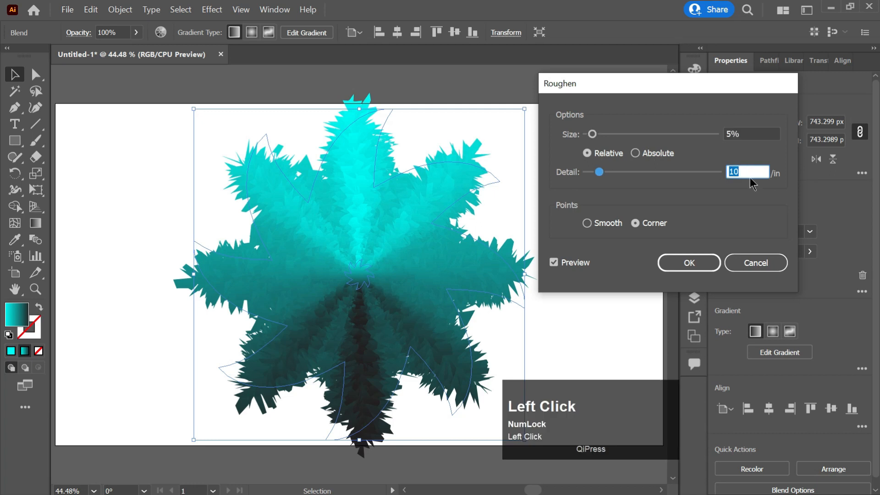
scroll(752, 177, down, 2)
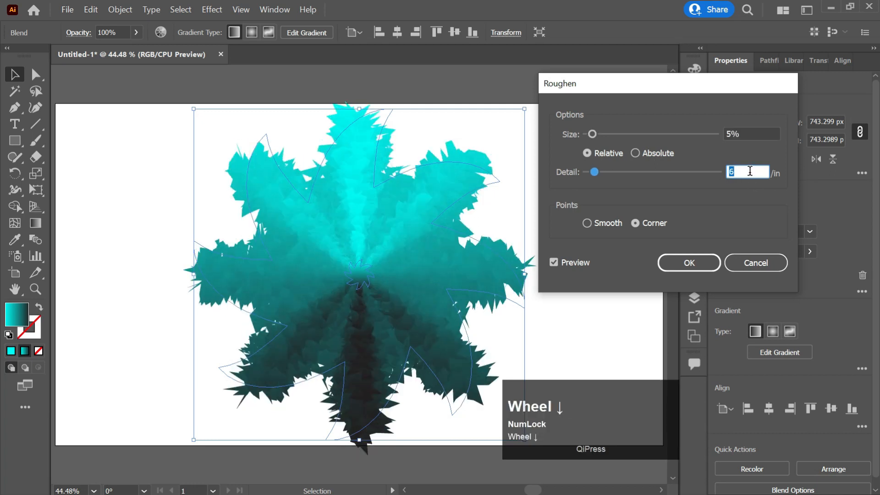
scroll(752, 176, up, 1)
click(748, 133)
scroll(748, 133, down, 1)
click(589, 222)
scroll(608, 235, down, 1)
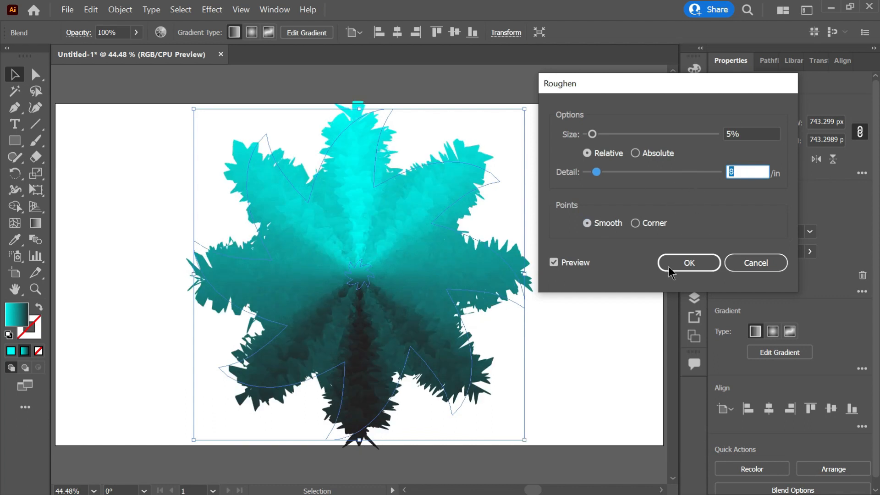
click(700, 263)
click(475, 212)
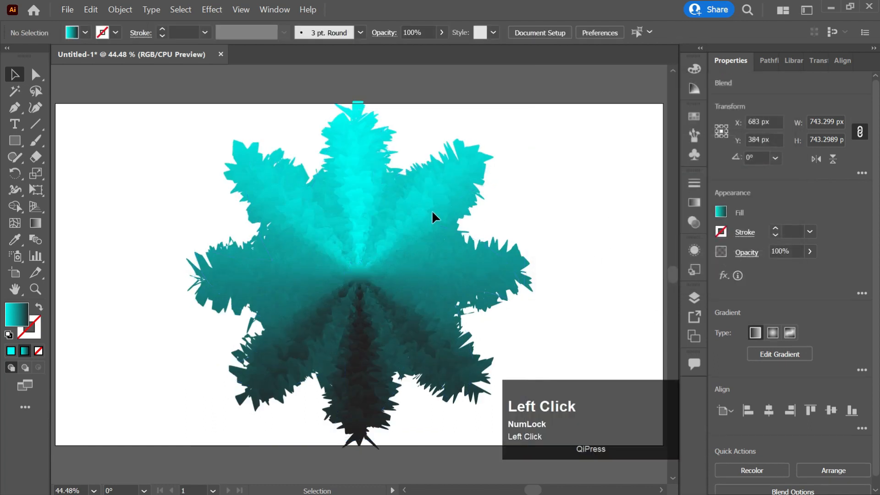
- Isolate the blend, move its small center flower straight down below the middle, and leave isolation
click(320, 303)
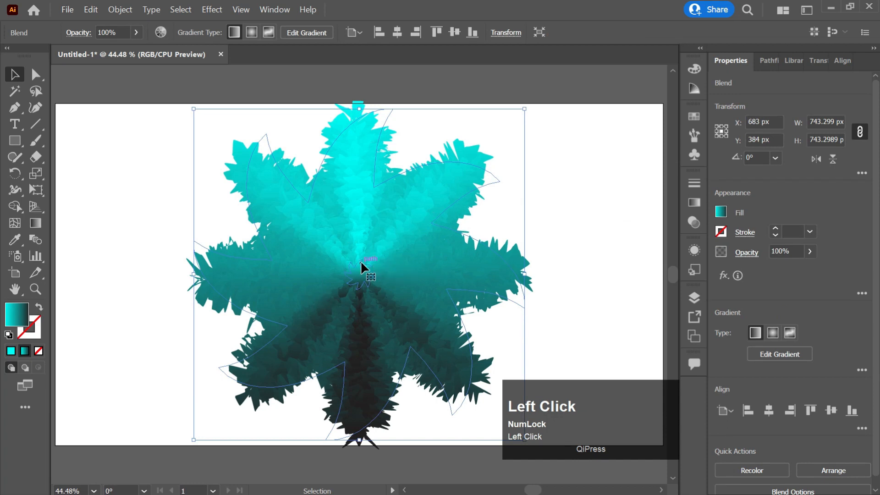
double_click(359, 277)
drag(359, 275, 359, 329)
click(60, 79)
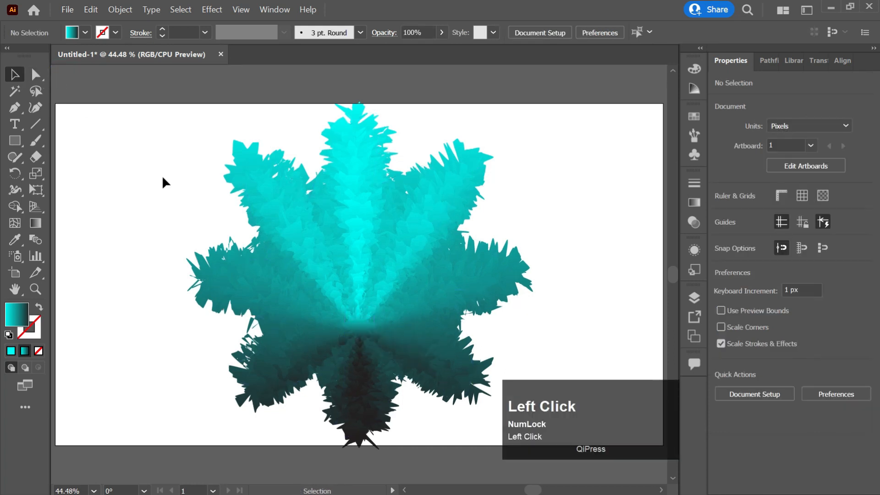
- Move the eyes-and-nose group from beside the artboard onto the center of the furry shape and bring it to front
scroll(165, 181, left, 3)
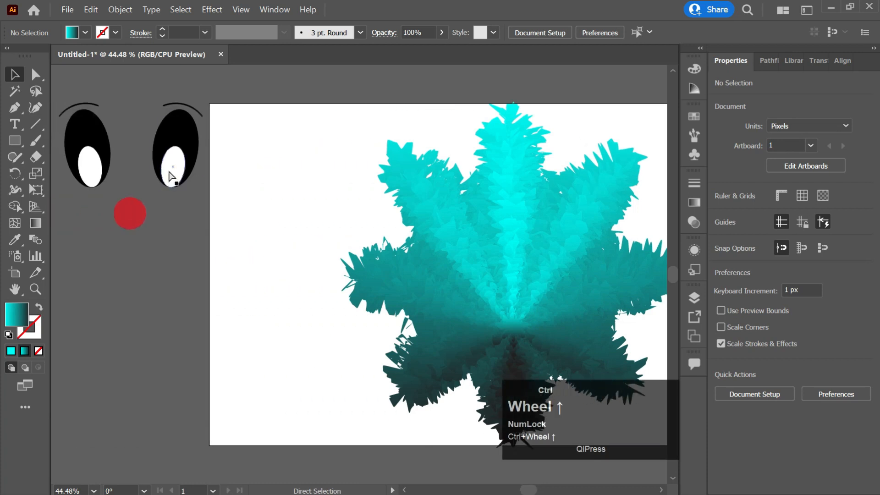
drag(175, 131, 563, 221)
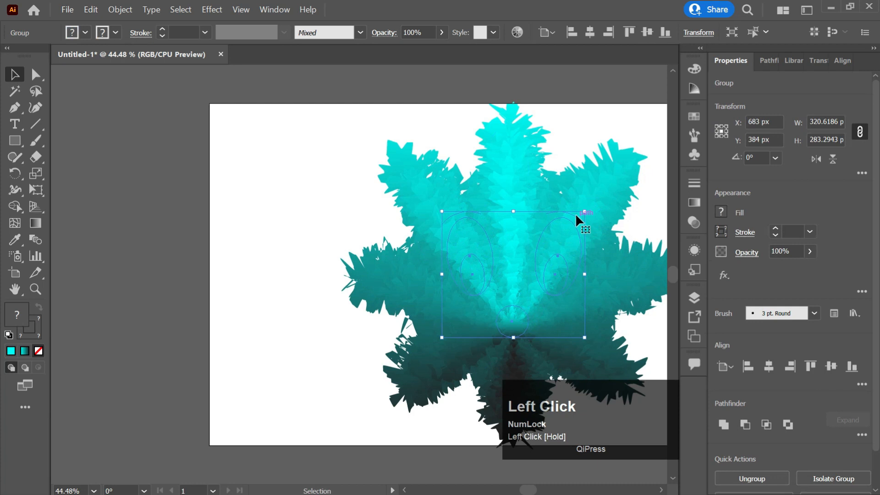
right_click(546, 237)
mouse_move(592, 394)
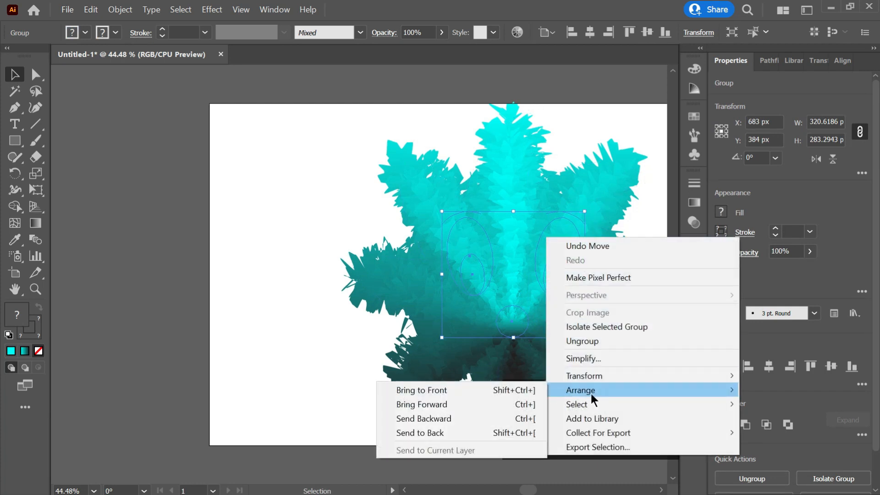
click(464, 391)
click(651, 210)
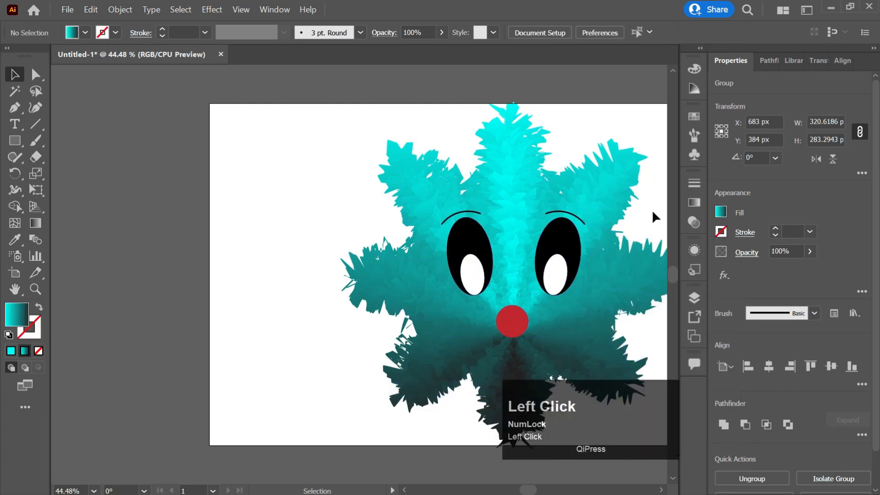
key(ctrl+0)
click(576, 218)
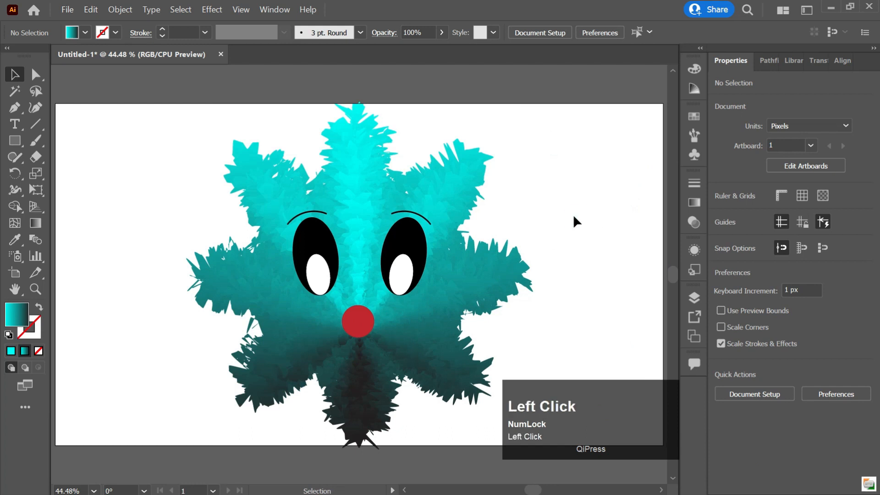
- Group the face together with the furry blend
drag(575, 191, 330, 328)
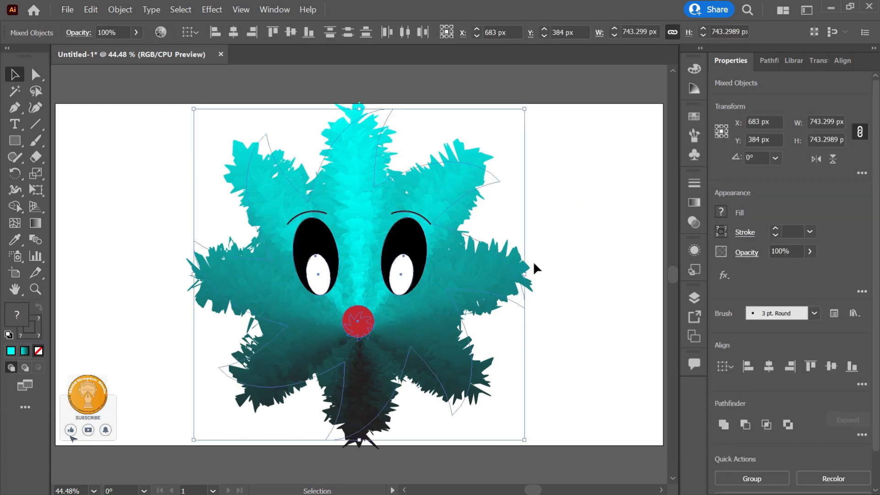
right_click(546, 233)
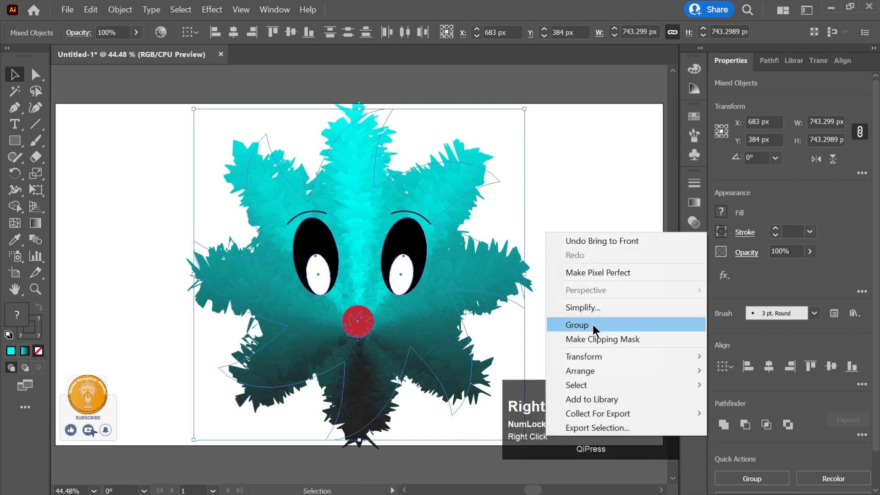
click(593, 324)
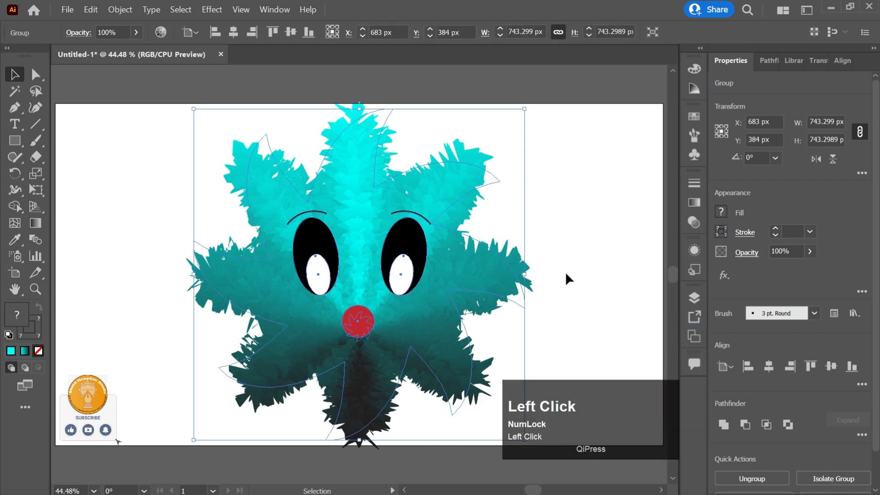